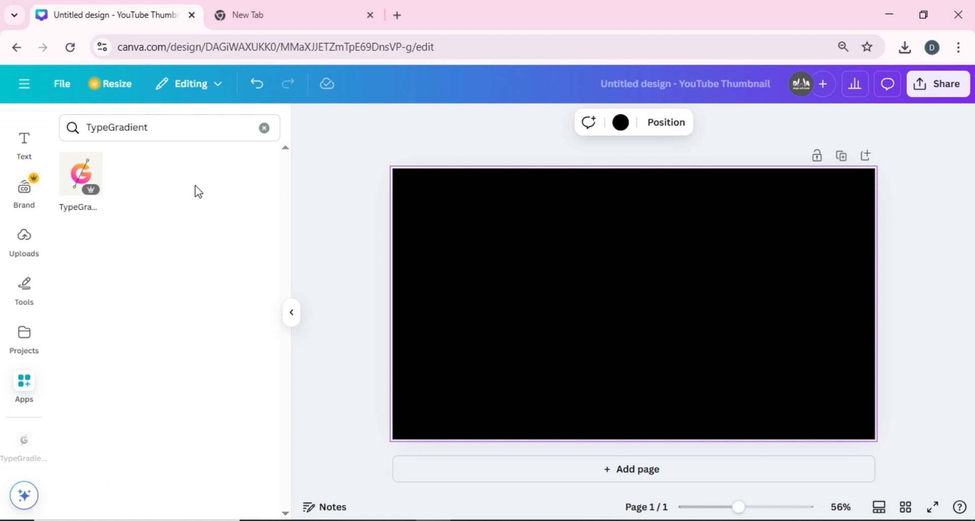
- Open the TypeGradient app and angle the gradient diagonally from the upper-left corner of the sample text to its lower-right end
left_click(70, 177)
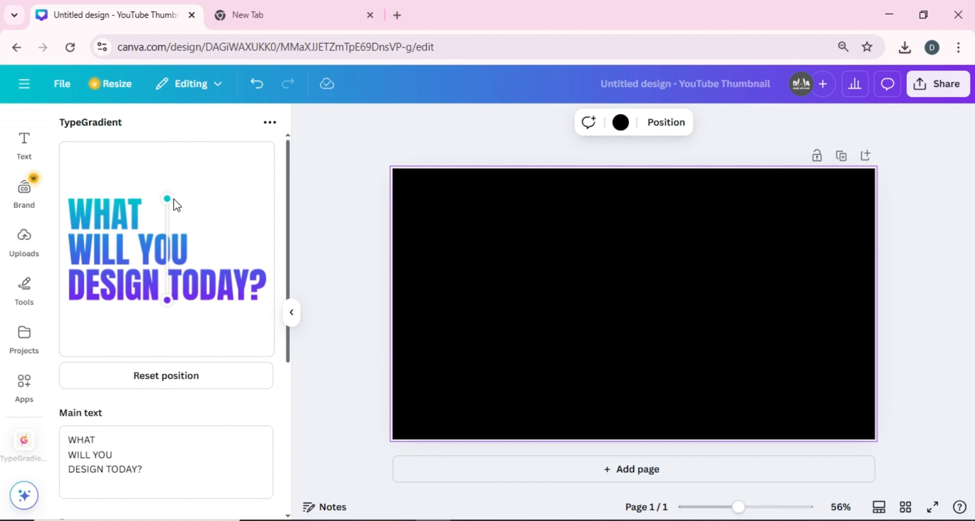
left_click_drag(168, 199, 68, 200)
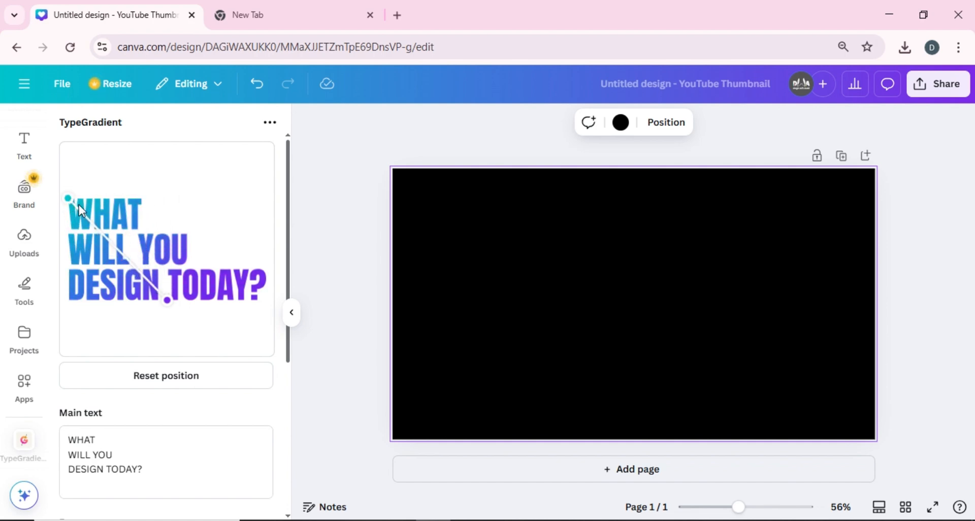
left_click_drag(170, 305, 276, 294)
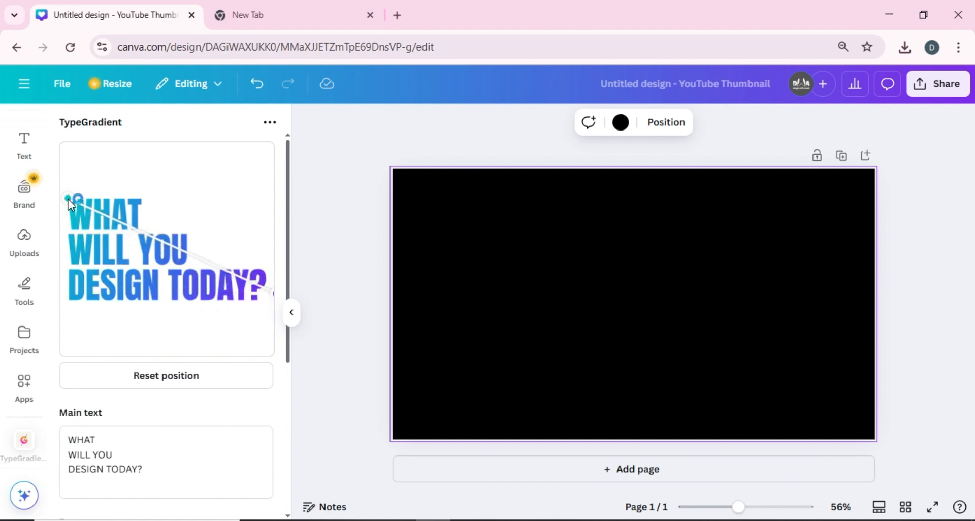
mouse_move(68, 199)
left_mouse_down()
mouse_move(115, 159)
mouse_move(69, 196)
mouse_move(80, 273)
mouse_move(157, 256)
mouse_move(93, 242)
mouse_move(100, 214)
mouse_move(78, 208)
left_mouse_up()
- Replace the sample main text with "DWA"
scroll(107, 251, "down", 3)
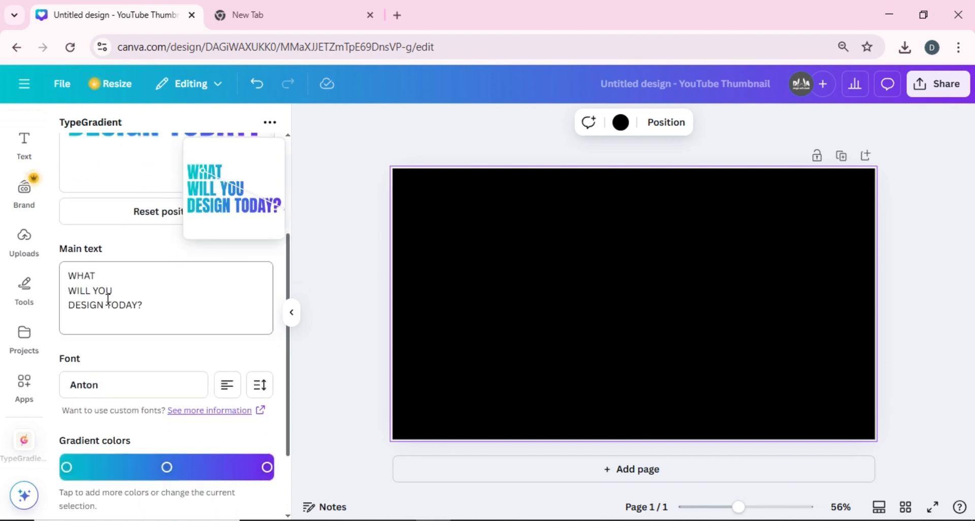
triple_click(108, 305)
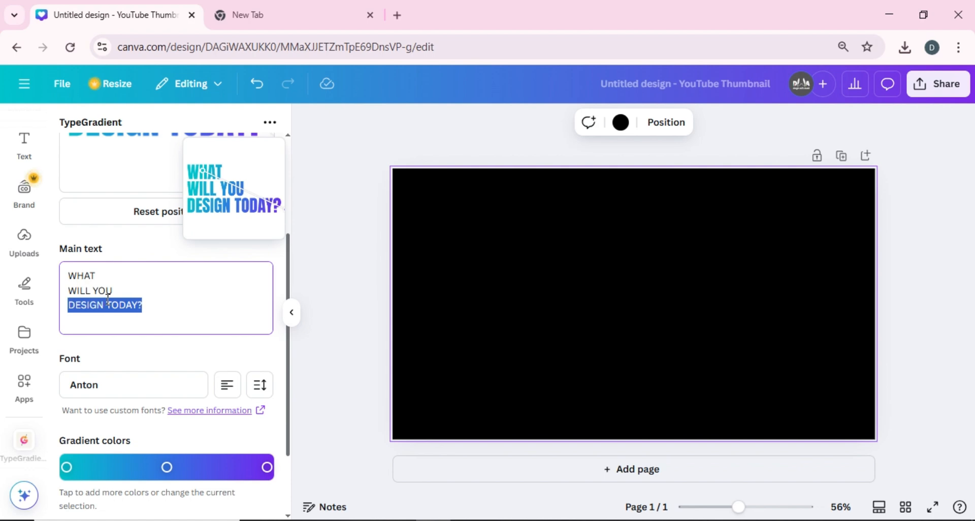
key("ctrl+a")
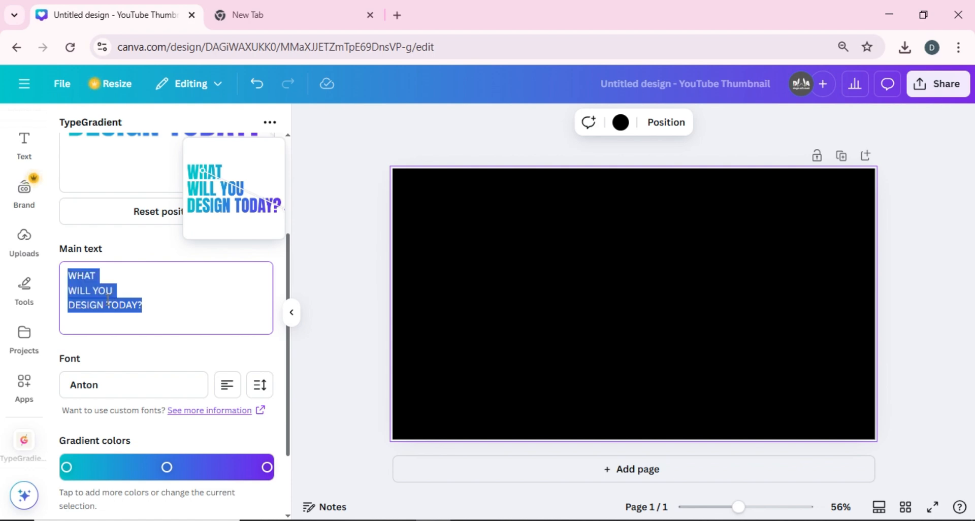
type("D")
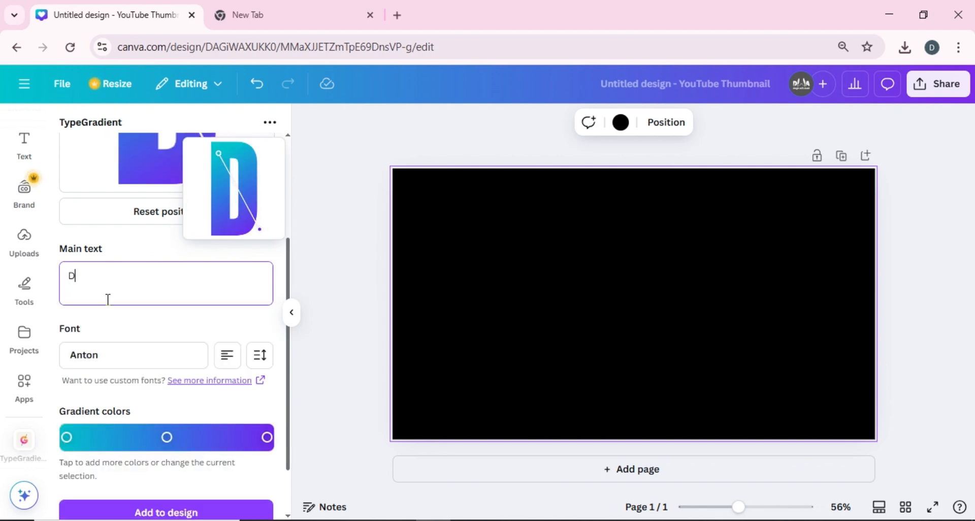
type("WA")
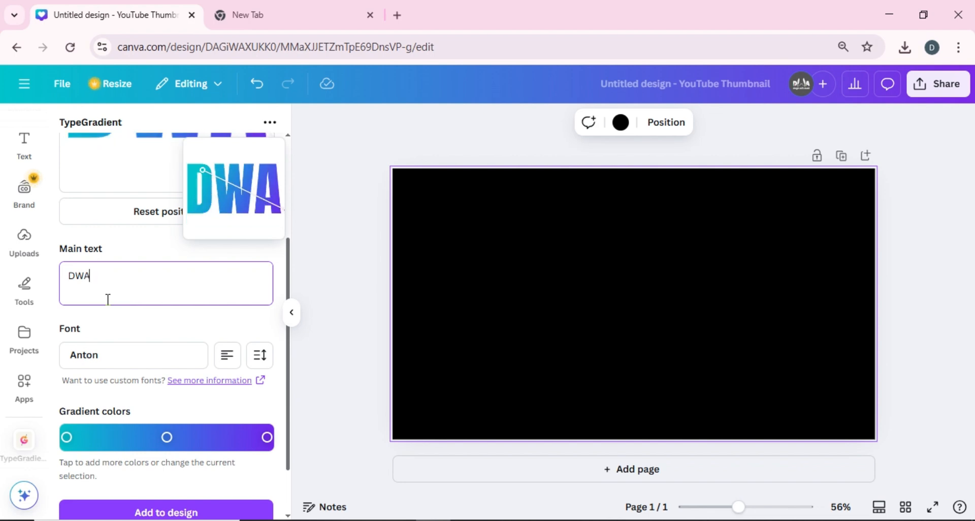
- Set the gradient text's font to Archivo Black Regular
left_click(118, 359)
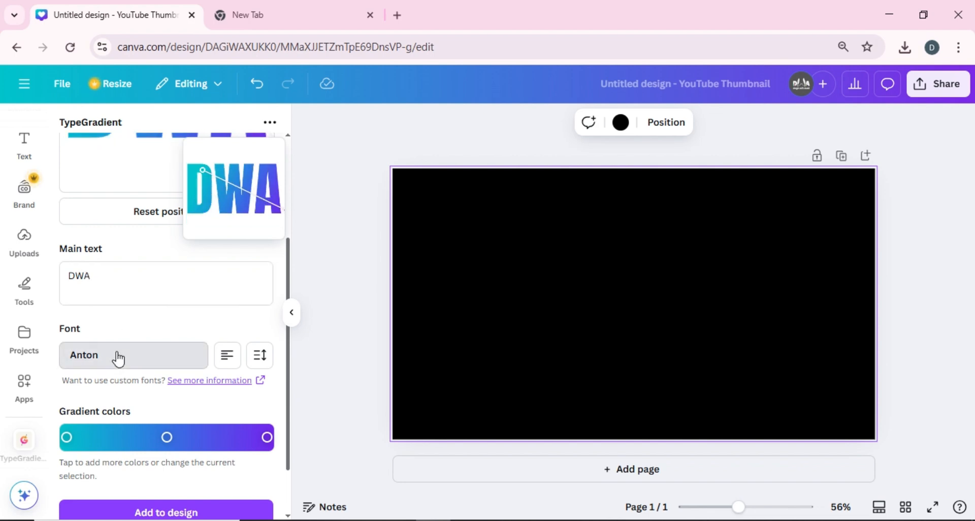
left_click(118, 359)
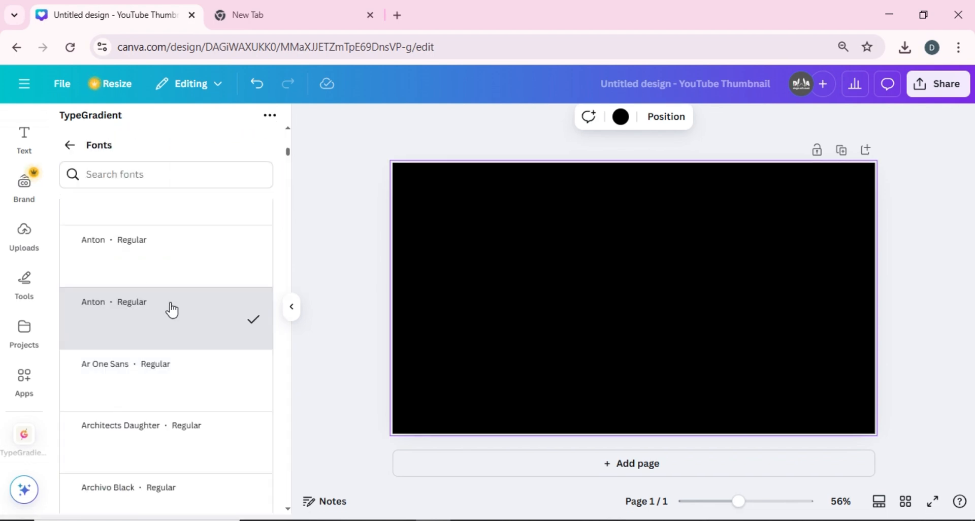
scroll(171, 309, "down", 5)
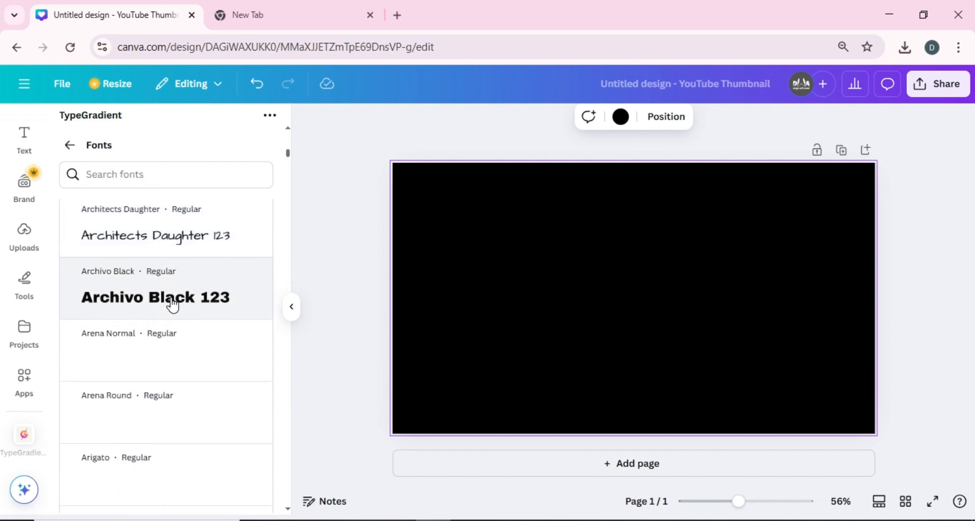
left_click(177, 282)
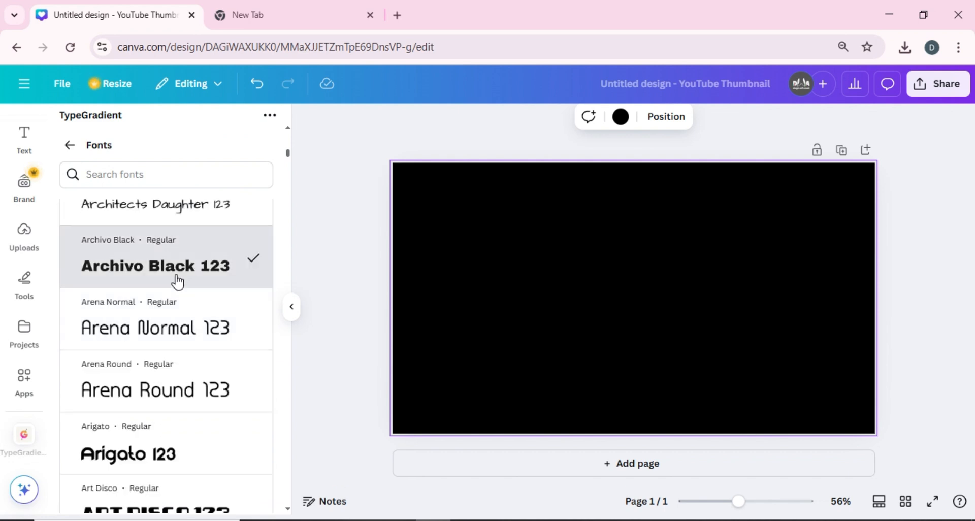
left_click(70, 145)
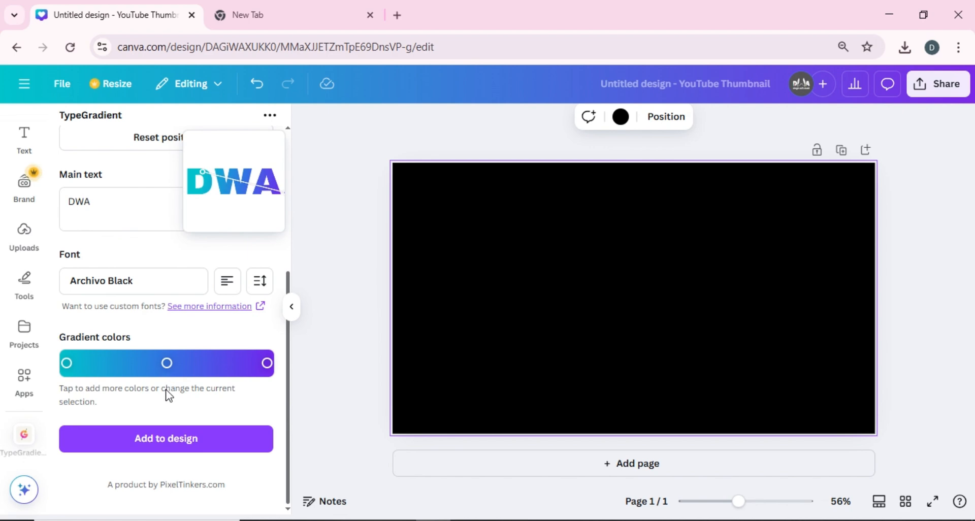
left_click(159, 440)
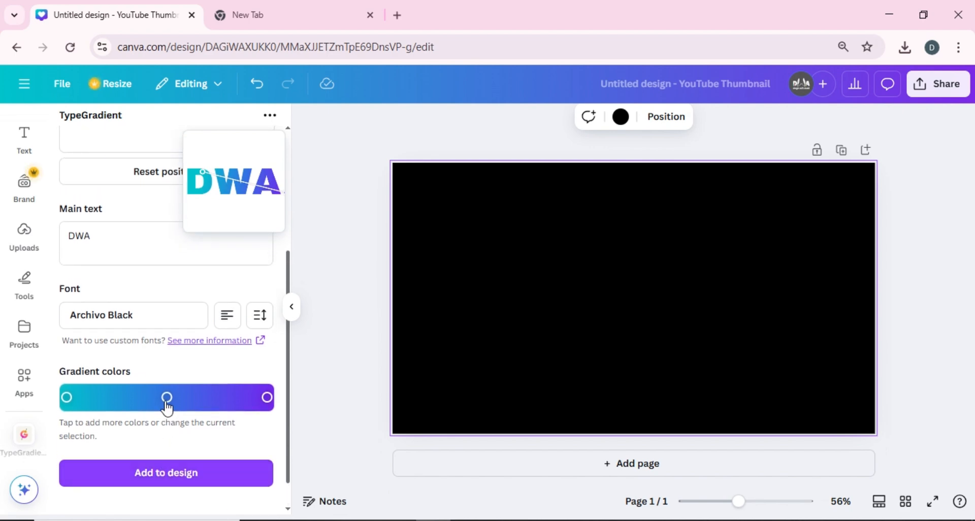
- Recolor the middle gradient stop to green #21ff5b and the end stop to cyan #2ce6ff
left_click(166, 401)
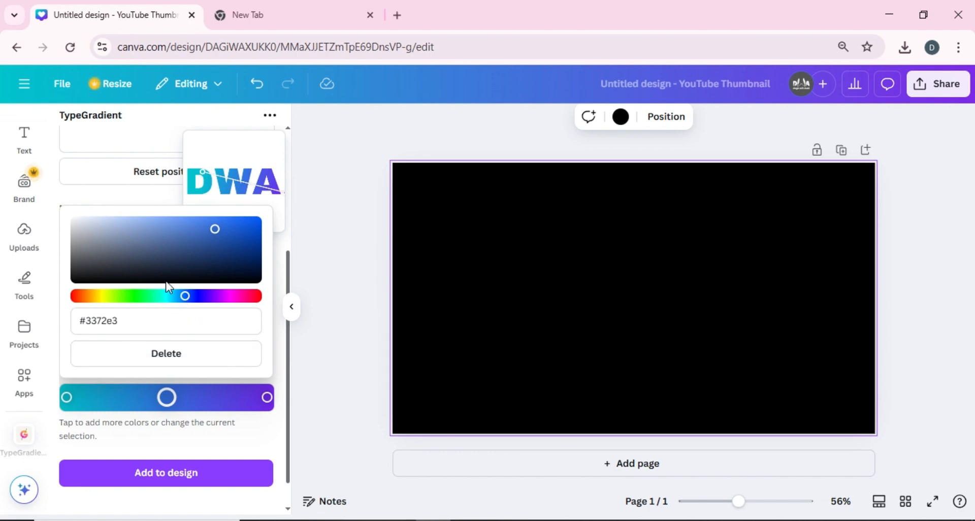
mouse_move(216, 229)
left_mouse_down()
mouse_move(142, 233)
mouse_move(256, 223)
mouse_move(226, 223)
mouse_move(242, 235)
mouse_move(178, 222)
mouse_move(254, 229)
mouse_move(225, 222)
left_mouse_up()
left_click(144, 297)
left_click(267, 397)
left_click(170, 296)
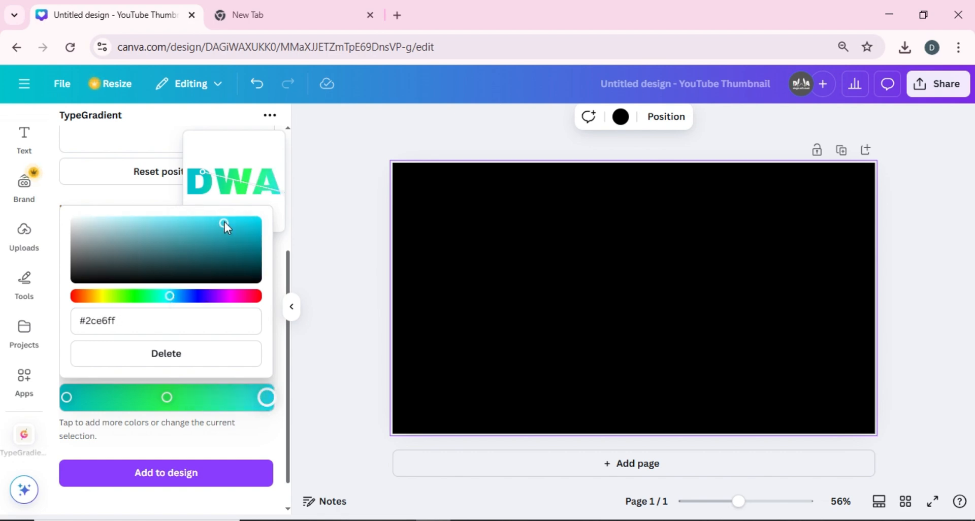
- Delete the middle gradient stop, leaving only the start and end colors
left_click(165, 398)
left_click(181, 356)
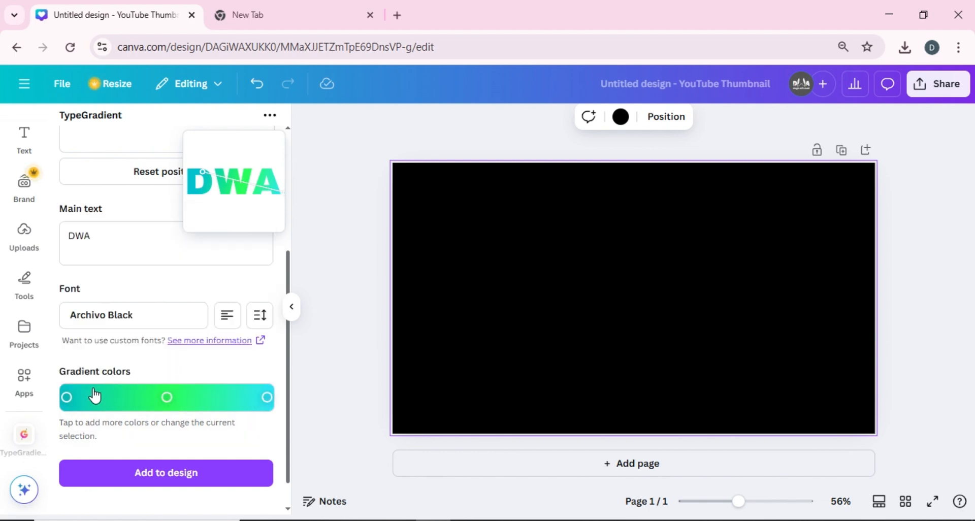
left_click(70, 400)
left_click(167, 397)
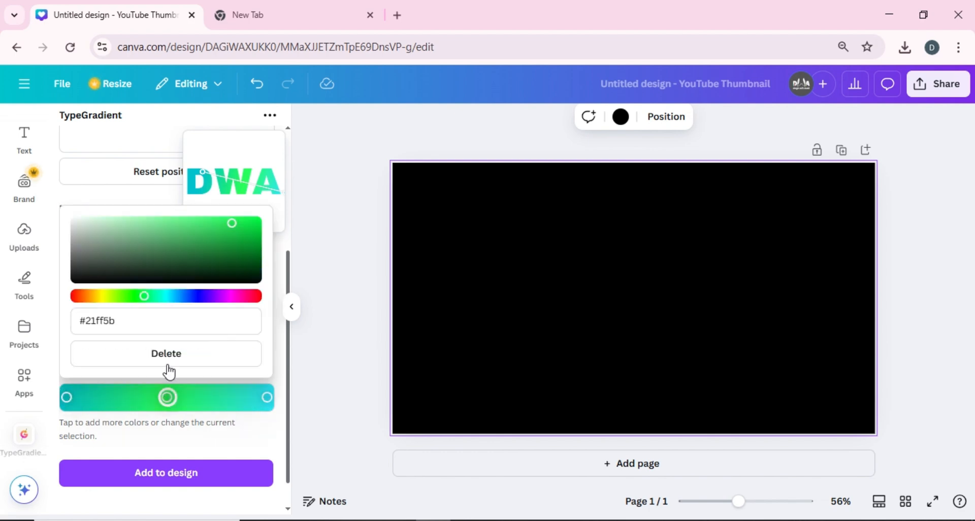
left_click(171, 355)
left_click(167, 397)
left_click(172, 356)
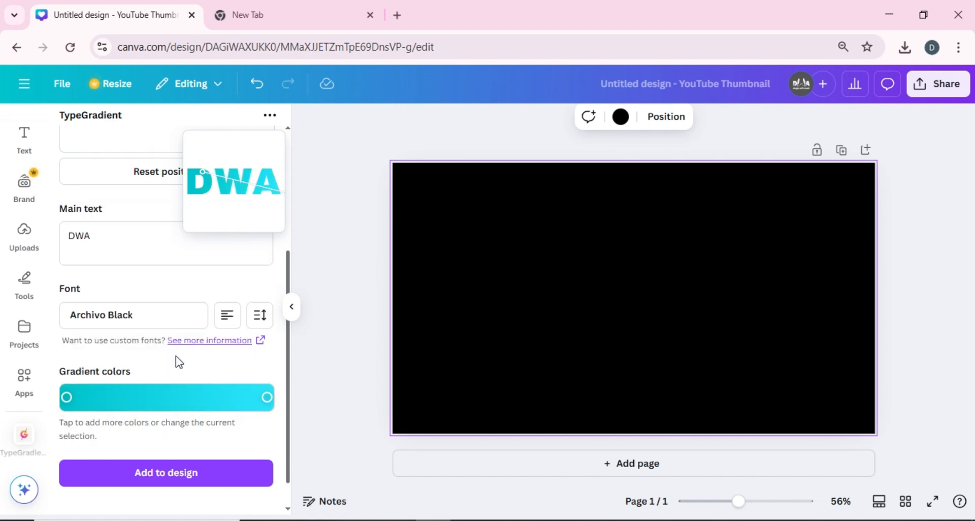
- Change the gradient's start color to a bright, fully saturated red
left_click(69, 400)
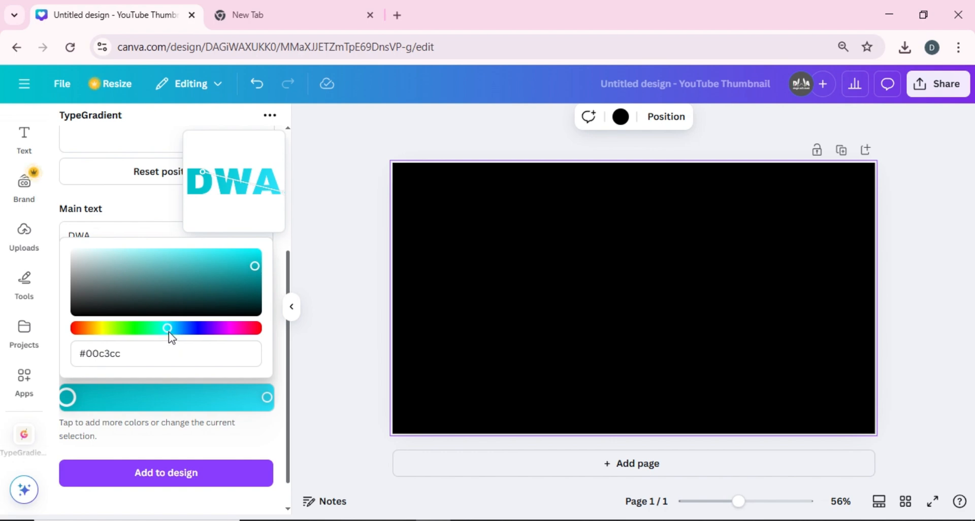
left_click_drag(165, 329, 75, 329)
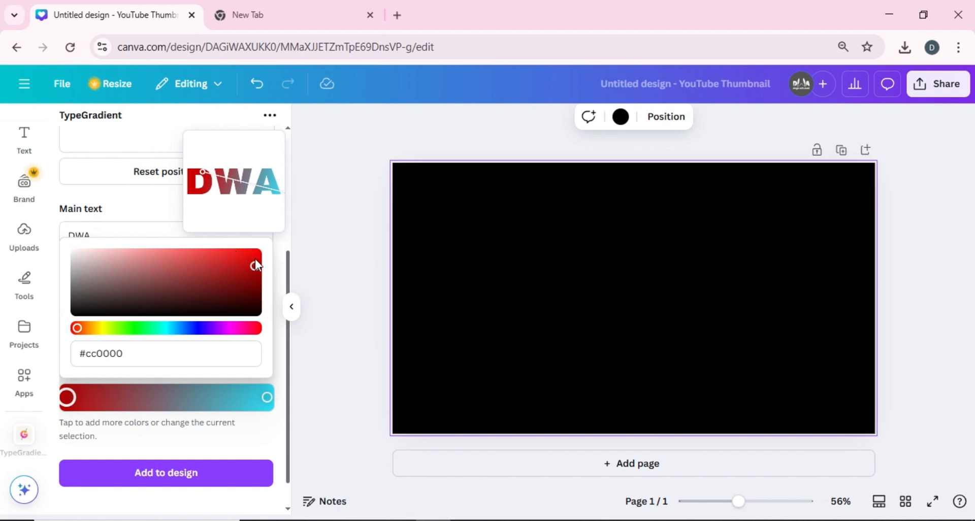
left_click_drag(255, 261, 263, 246)
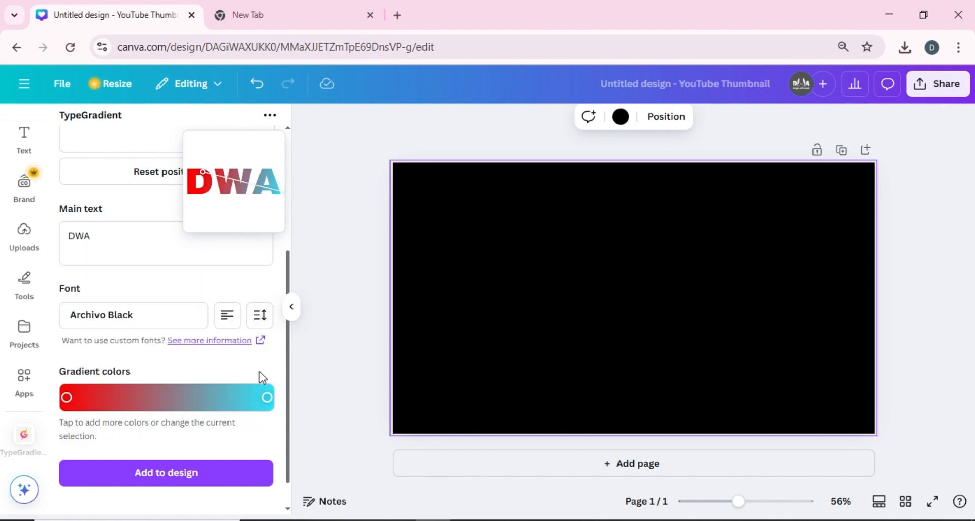
- Change the gradient's end color to yellow #ffe600
left_click(266, 397)
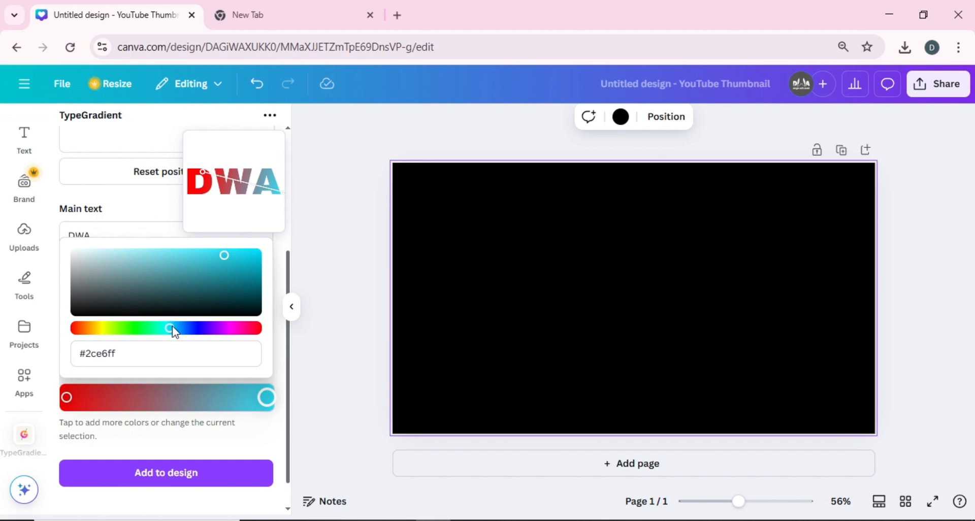
left_click_drag(174, 328, 104, 328)
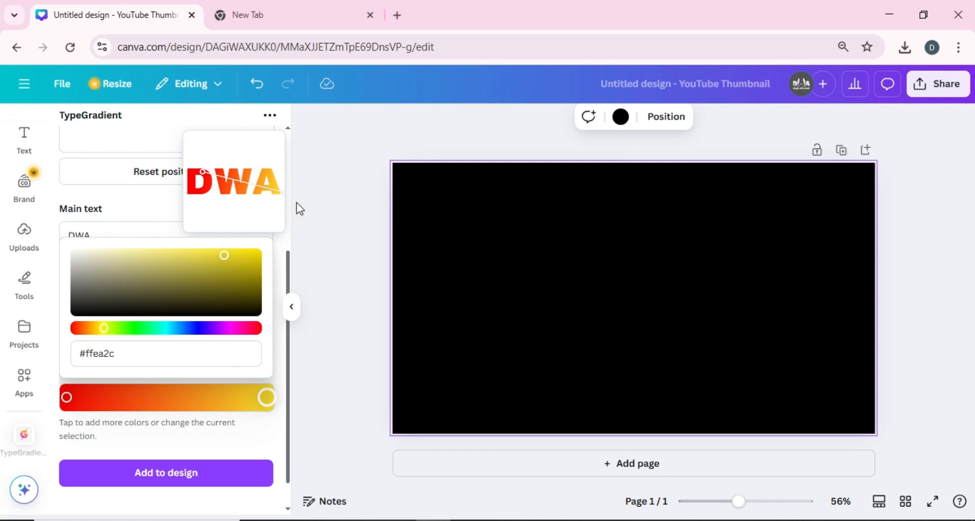
left_click_drag(227, 257, 257, 255)
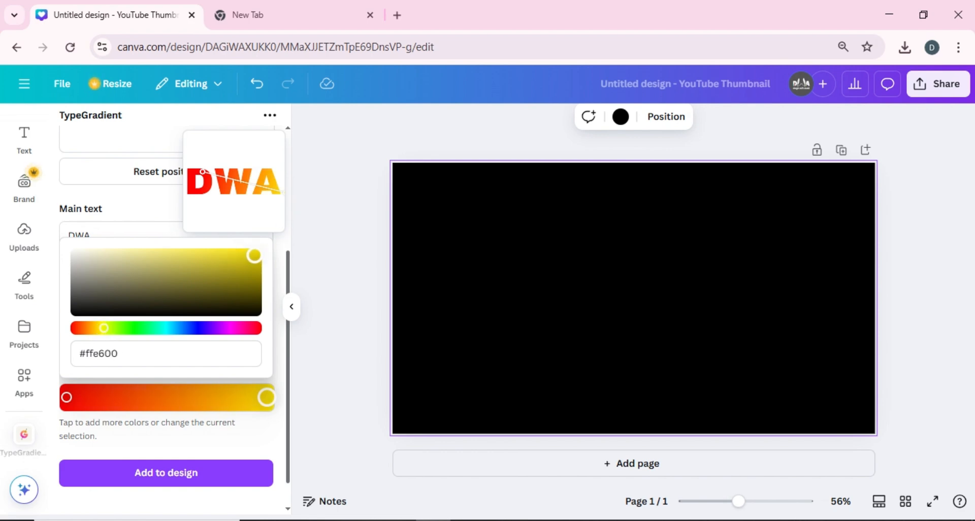
left_click(123, 209)
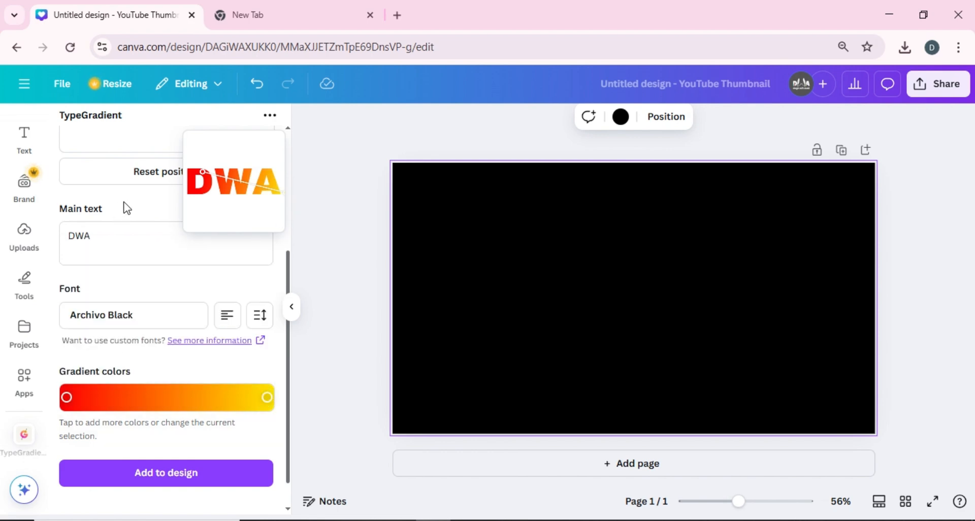
- Reposition the gradient handles for a near-vertical blend, with red well above the letter A and yellow just below it
scroll(125, 207, "up", 4)
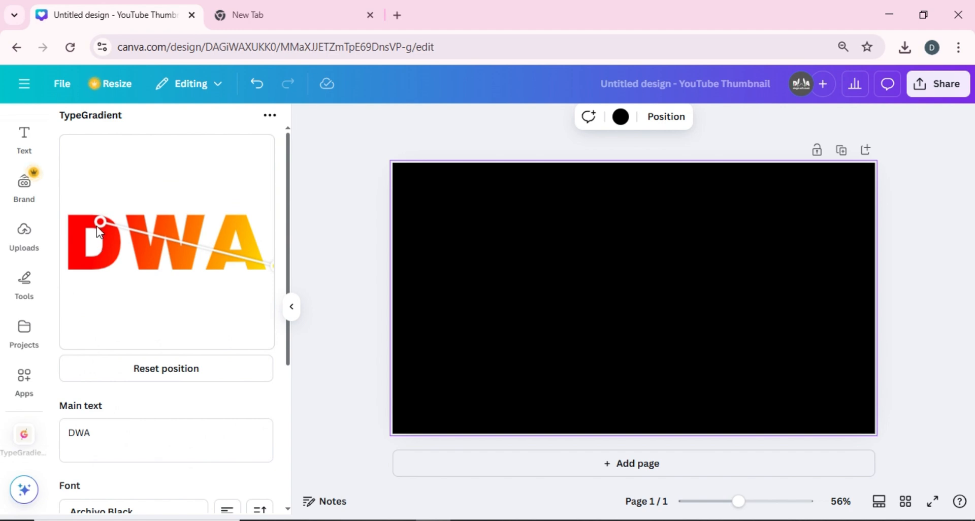
left_click_drag(100, 221, 114, 199)
mouse_move(267, 262)
left_mouse_down()
mouse_move(189, 283)
mouse_move(145, 279)
mouse_move(162, 258)
mouse_move(256, 263)
left_mouse_up()
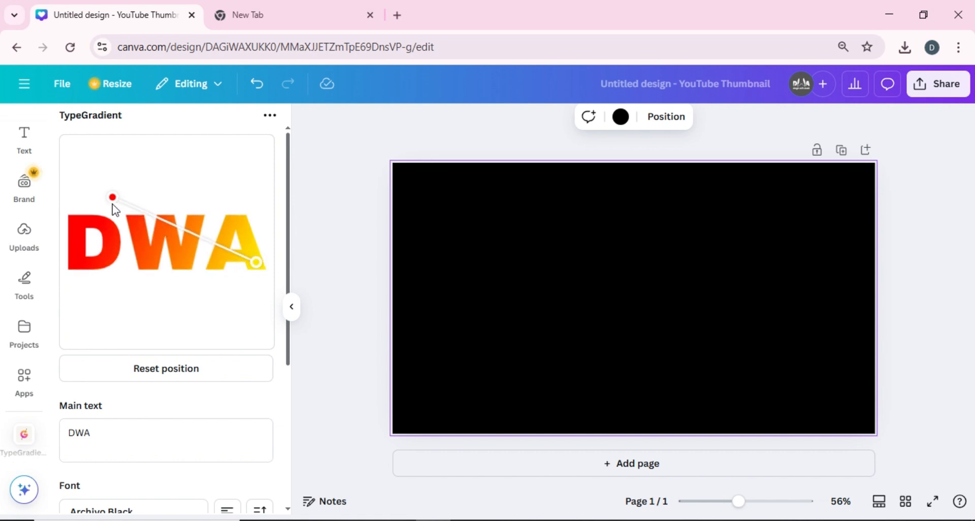
left_click_drag(116, 208, 69, 203)
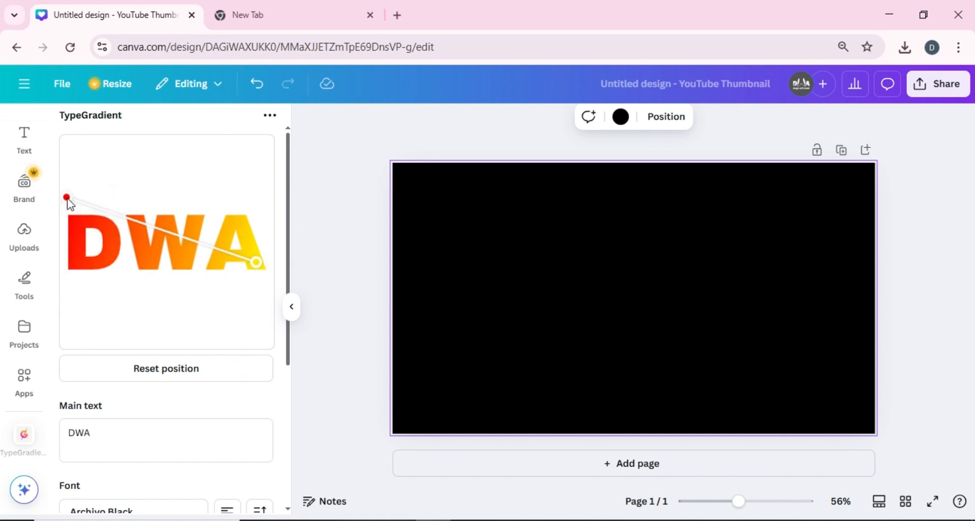
left_click_drag(258, 262, 257, 287)
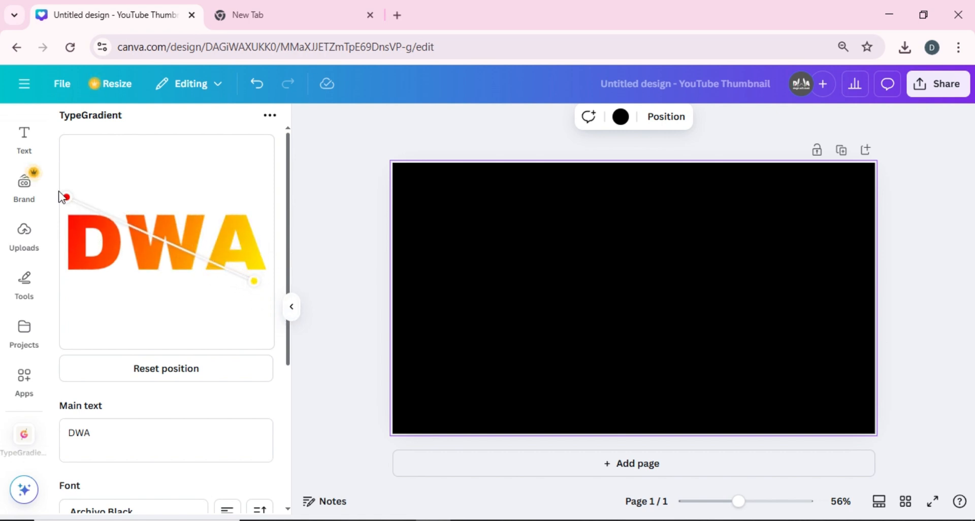
left_click_drag(64, 207, 249, 154)
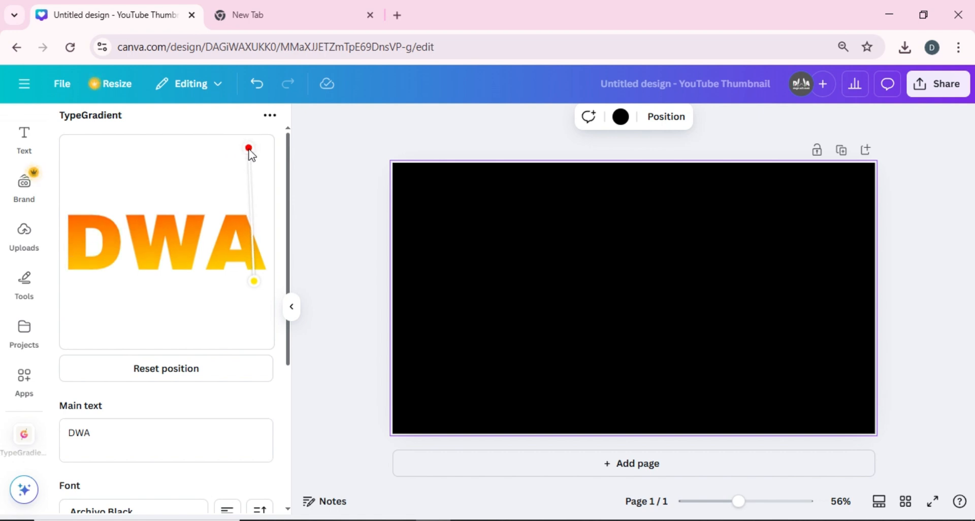
- Add the gradient "DWA" text to the design, enlarge it to about two thirds of the page width, centre it and deselect it
scroll(193, 203, "down", 5)
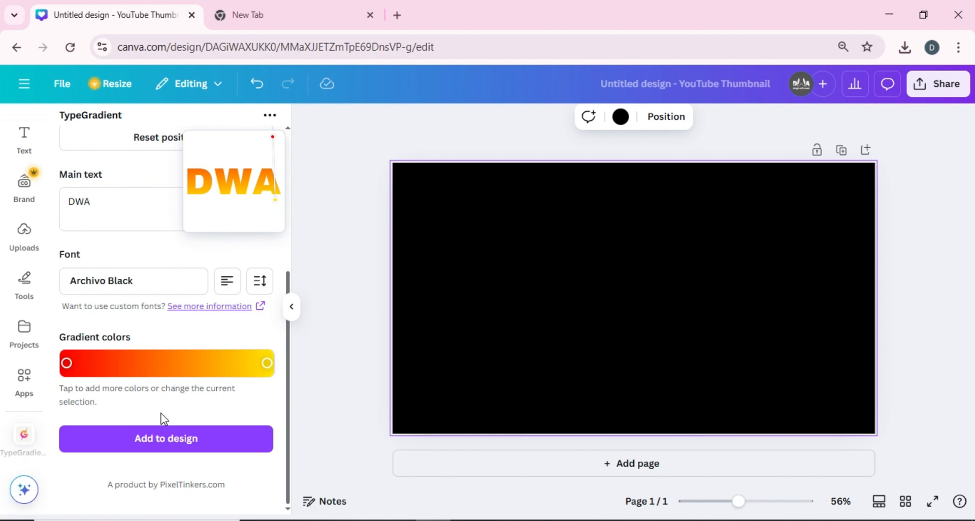
left_click(150, 442)
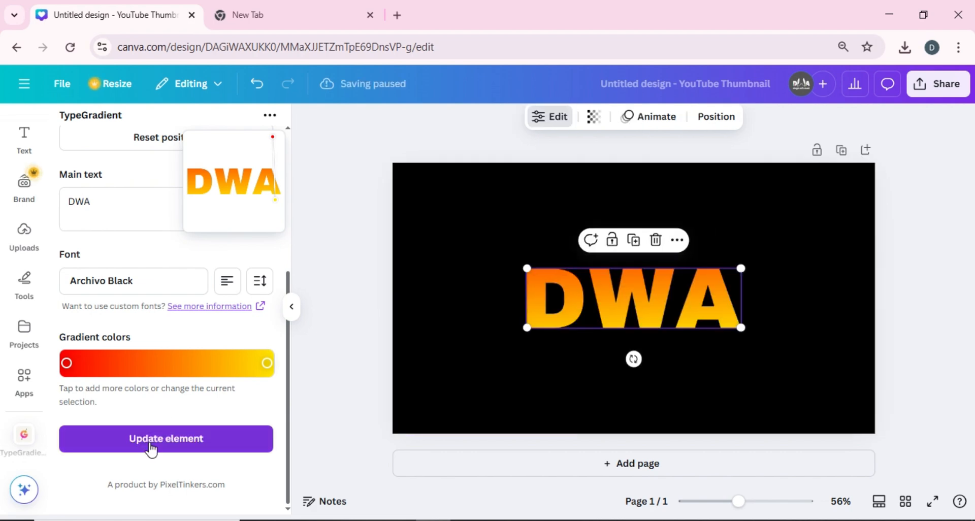
left_click_drag(527, 269, 427, 229)
left_click_drag(465, 275, 515, 278)
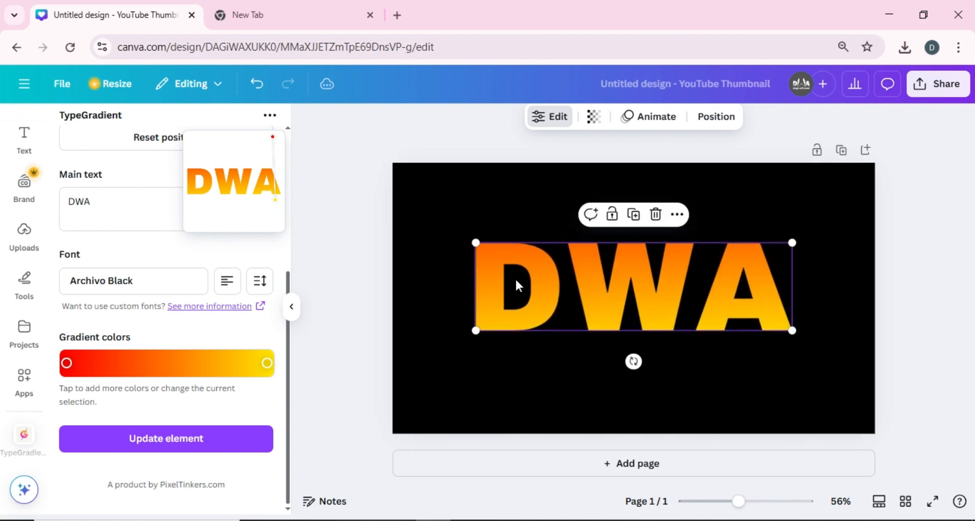
left_click(437, 227)
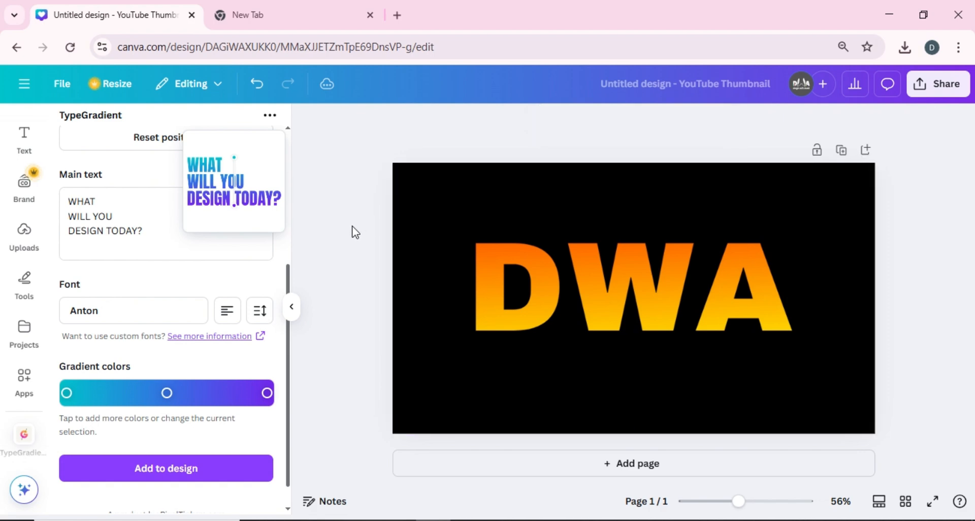
- Download only the gradient "DWA" text element as a PNG at size 1 with a transparent background
left_click(544, 287)
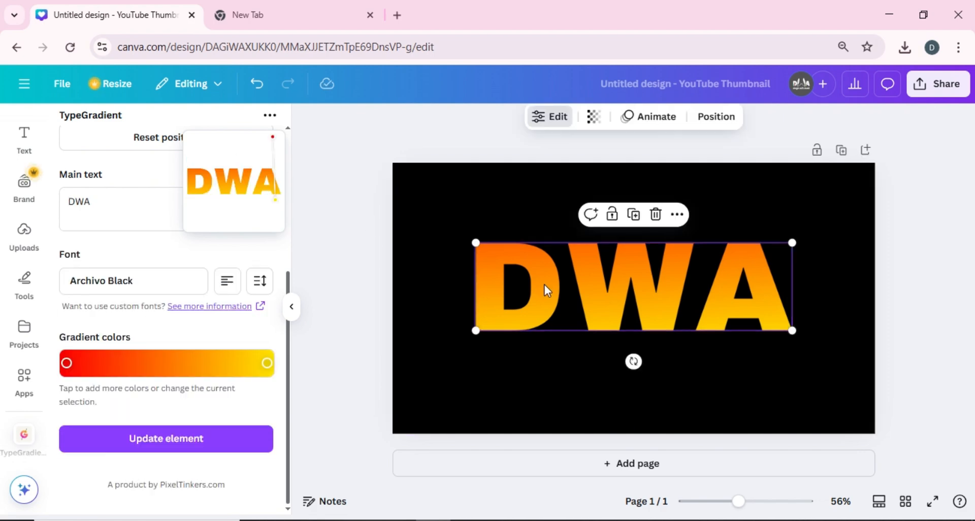
left_click(678, 215)
mouse_move(691, 374)
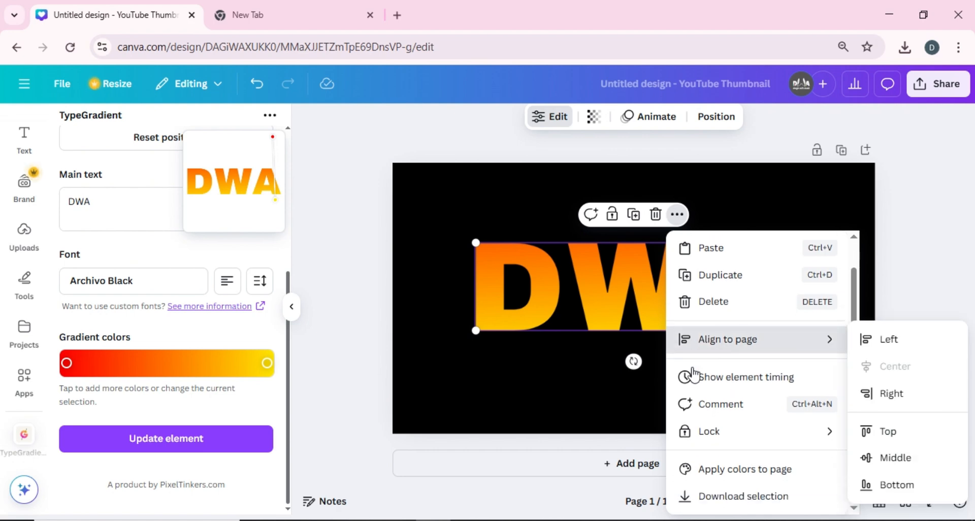
scroll(692, 375, "down", 1)
left_click(709, 492)
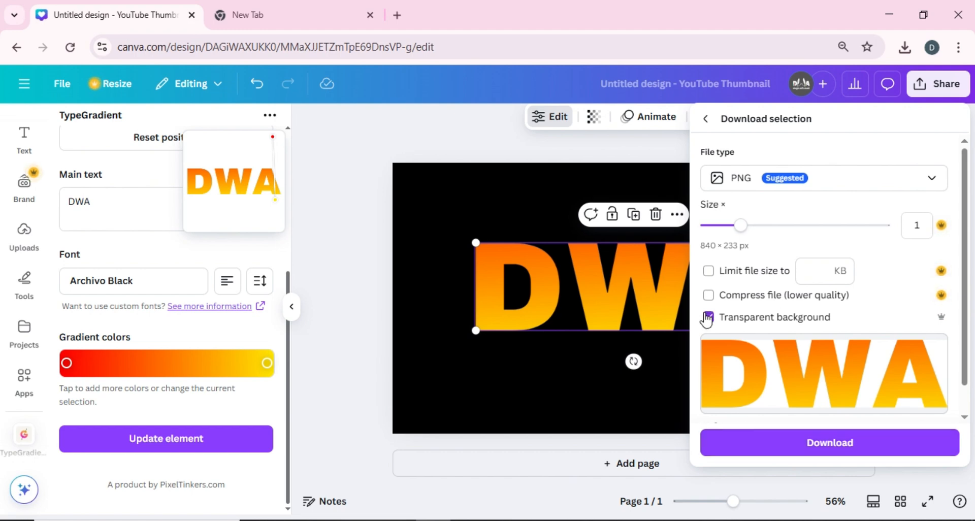
left_click(745, 443)
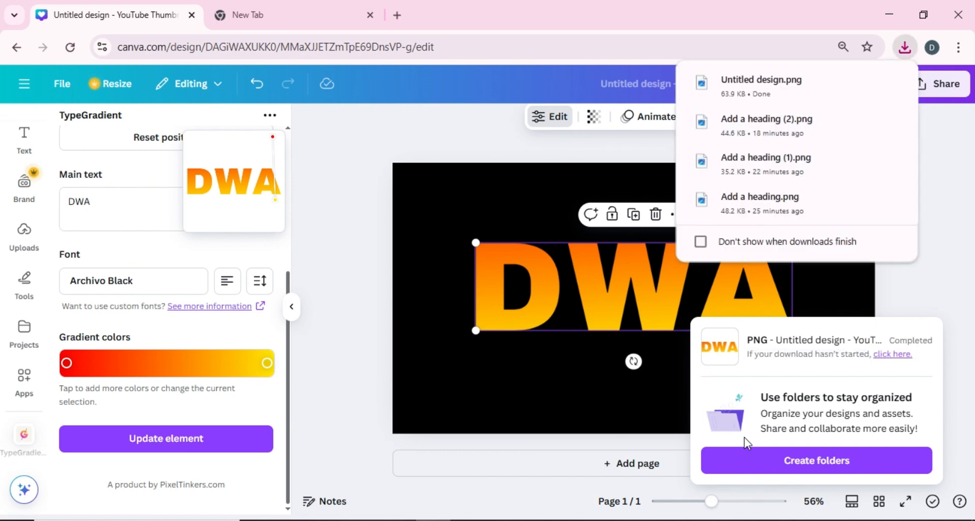
- Place the downloaded "Untitled design.png" on the page, delete the original TypeGradient text and move the image into its place
mouse_move(739, 96)
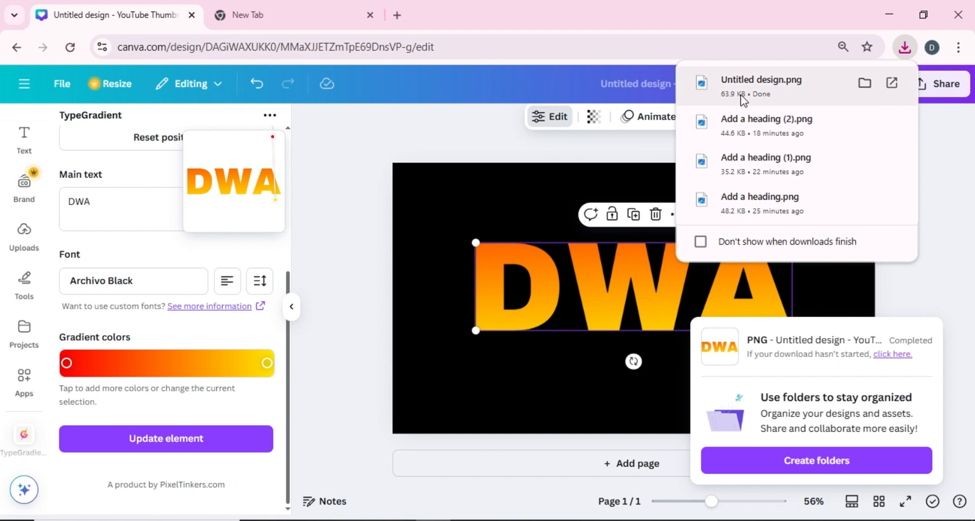
left_click_drag(776, 87, 467, 222)
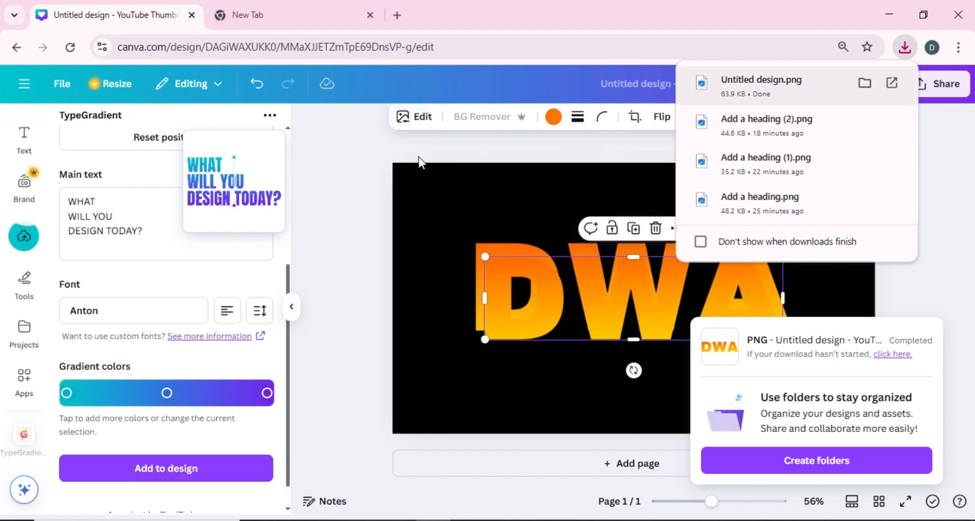
left_click_drag(526, 301, 646, 223)
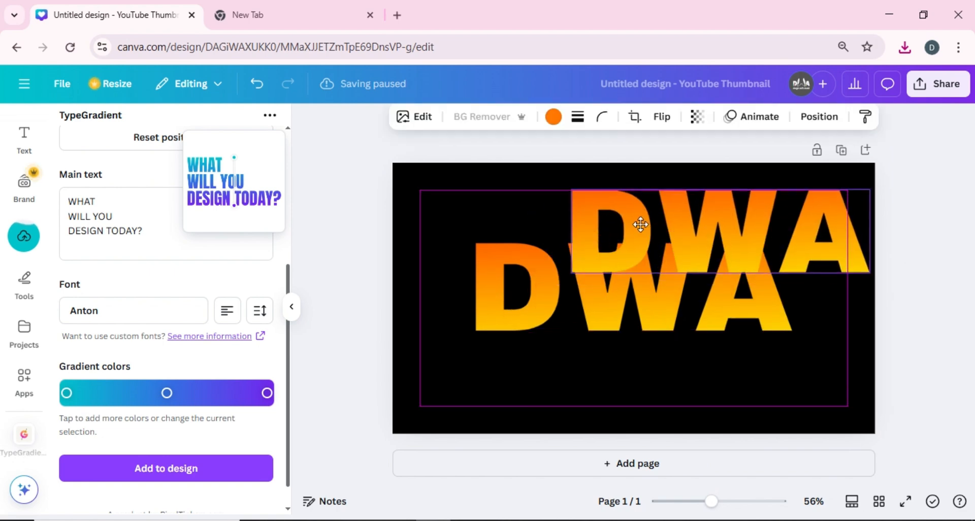
left_click(500, 290)
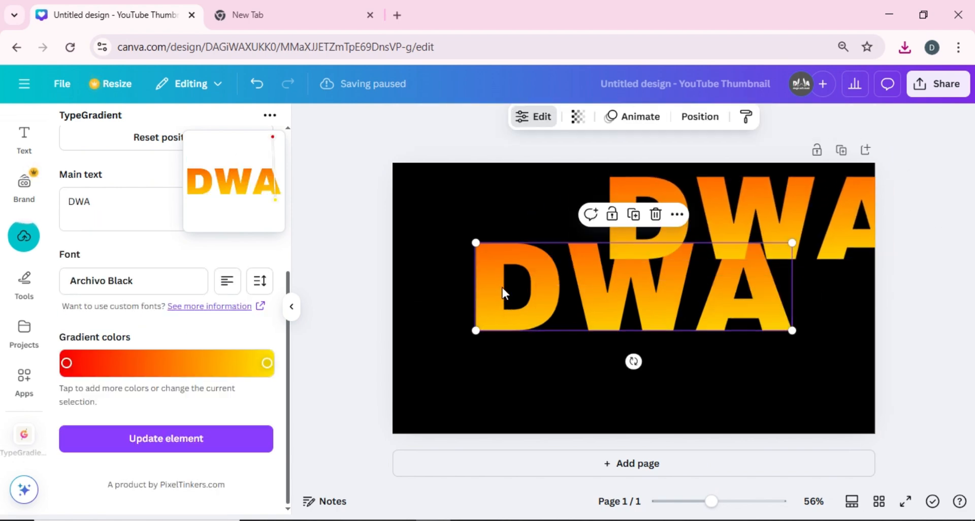
left_click(653, 216)
left_click_drag(681, 215, 541, 282)
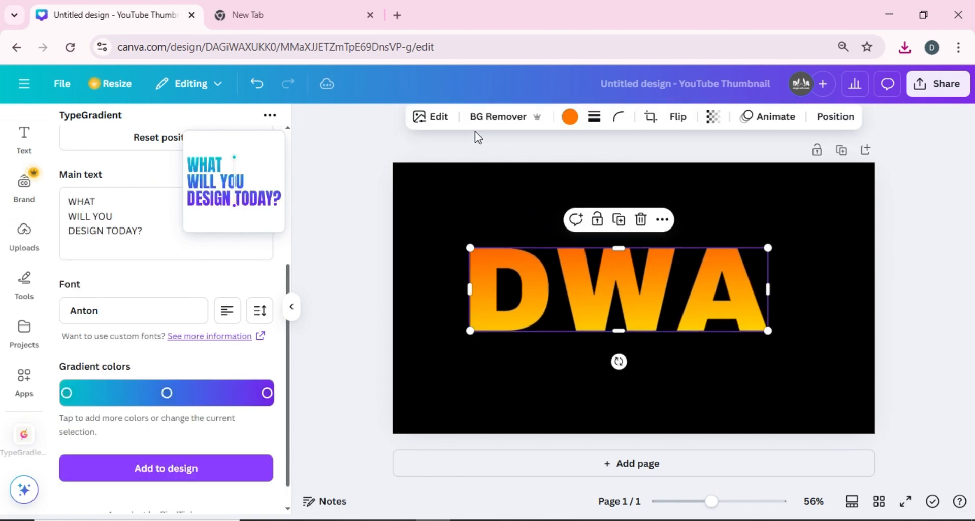
- Apply the Outline shadow effect to the "DWA" image and set its color to white #FFFFFF
left_click(439, 117)
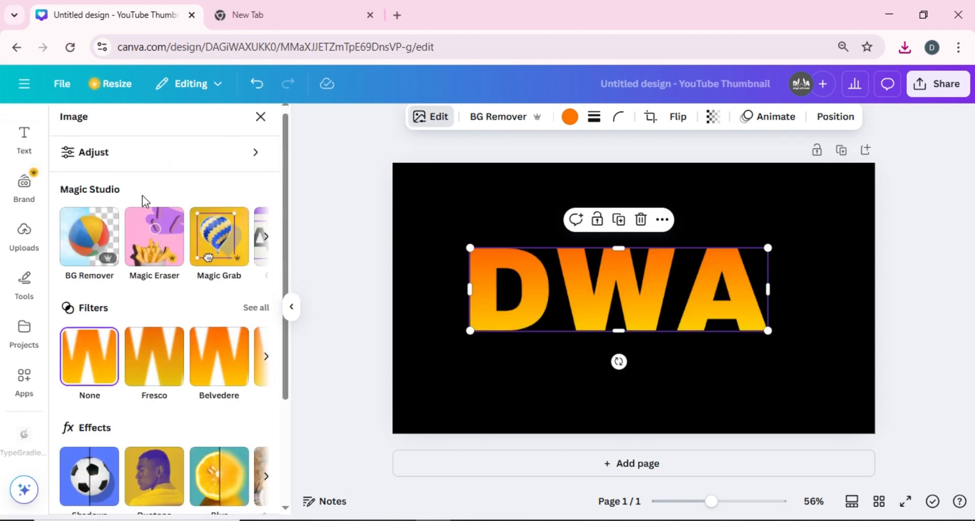
scroll(142, 193, "down", 3)
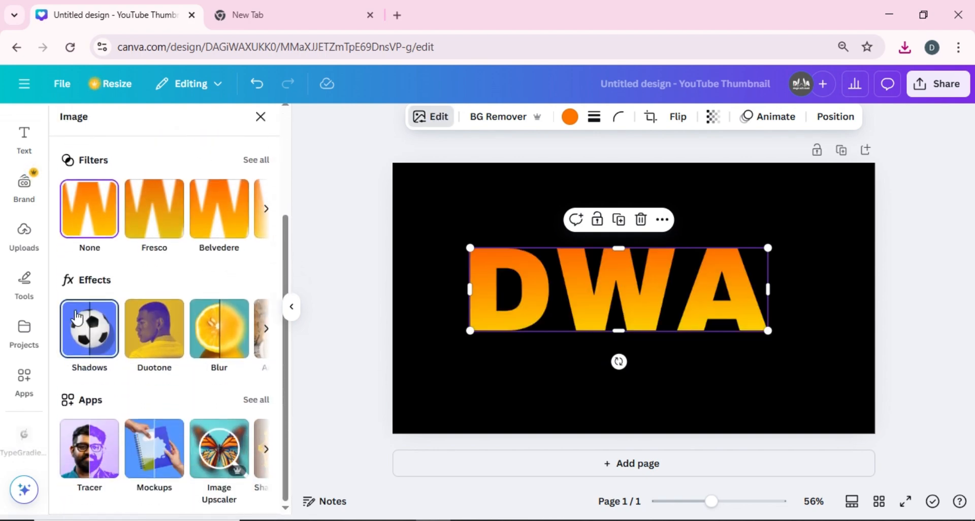
left_click(76, 317)
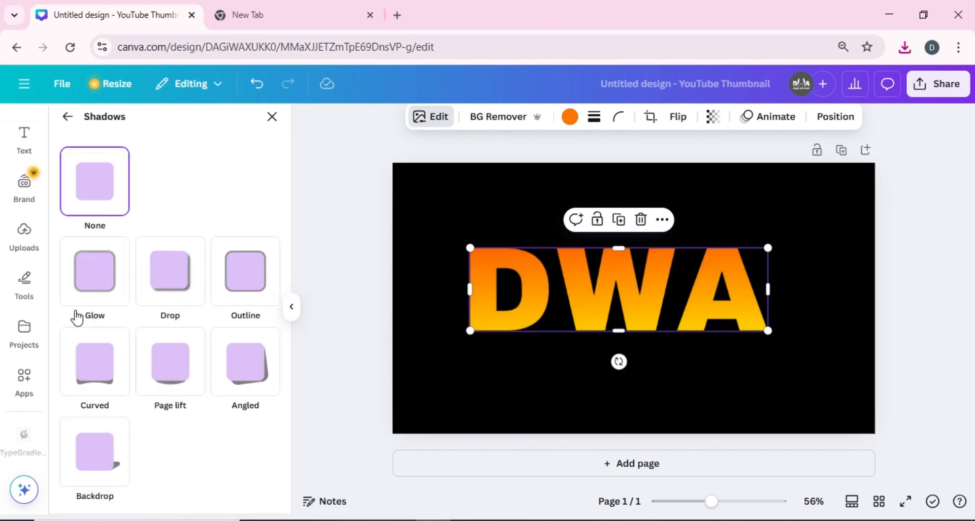
left_click(264, 282)
scroll(240, 344, "down", 3)
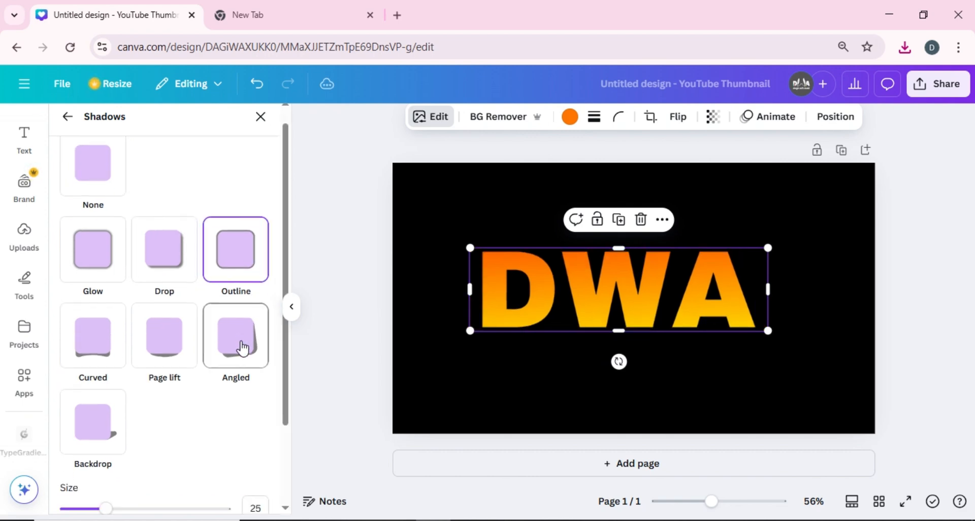
left_click(258, 440)
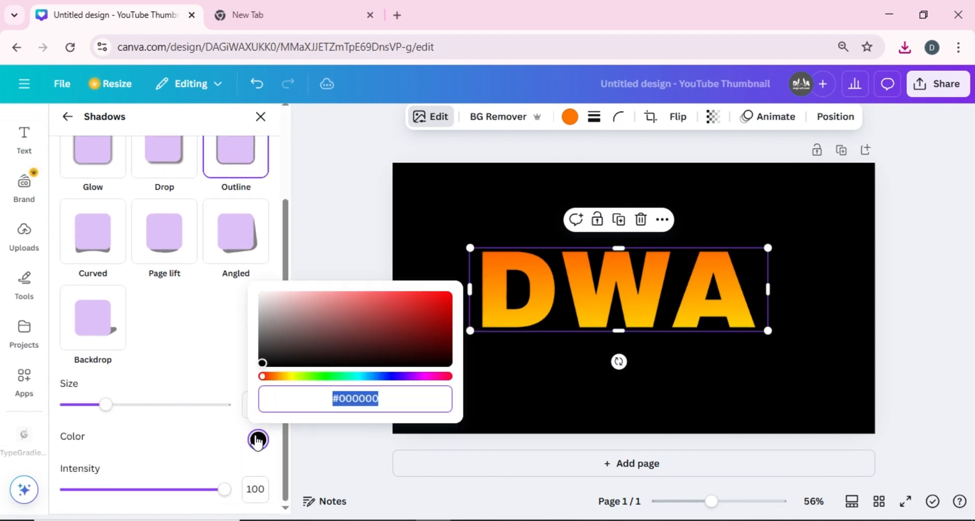
left_click_drag(262, 366, 259, 290)
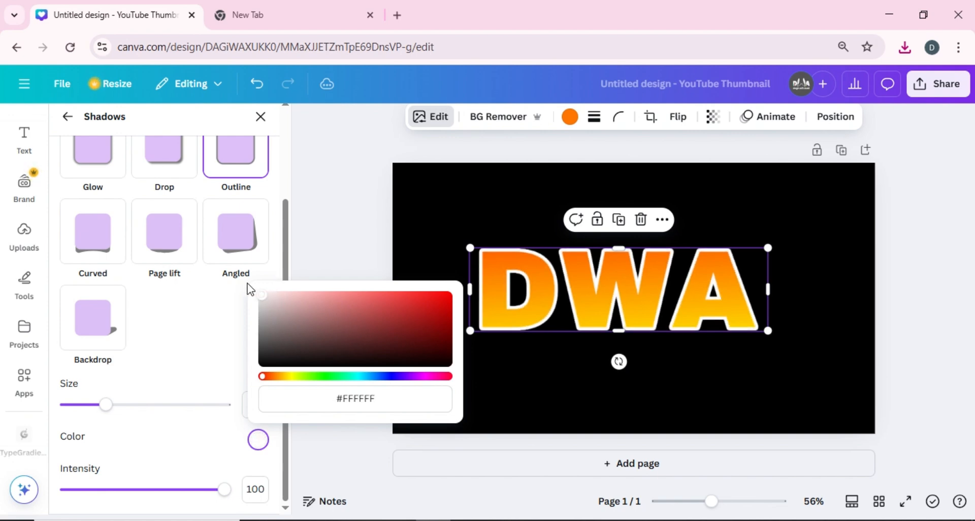
left_click(169, 342)
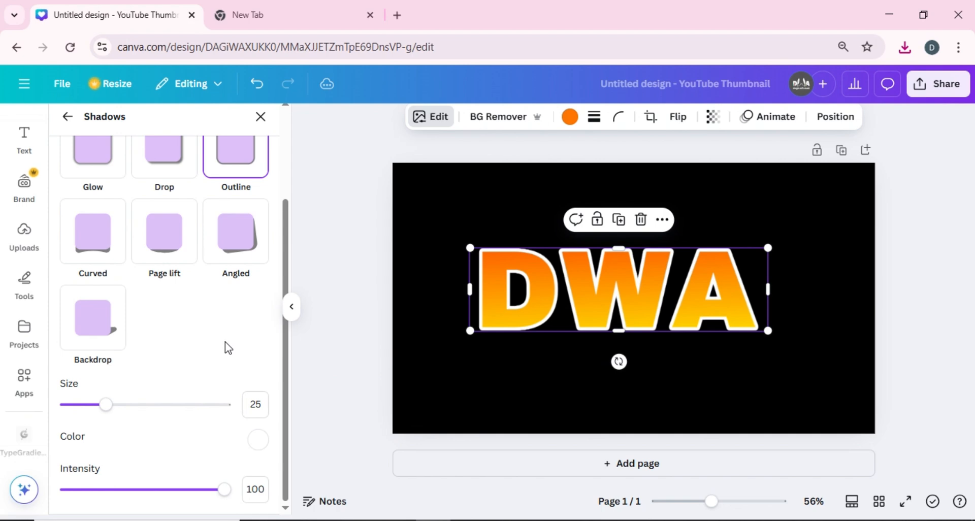
- Enlarge the outlined "DWA" image to about 70% of the page width and move it near the page centre
left_click_drag(508, 293, 528, 285)
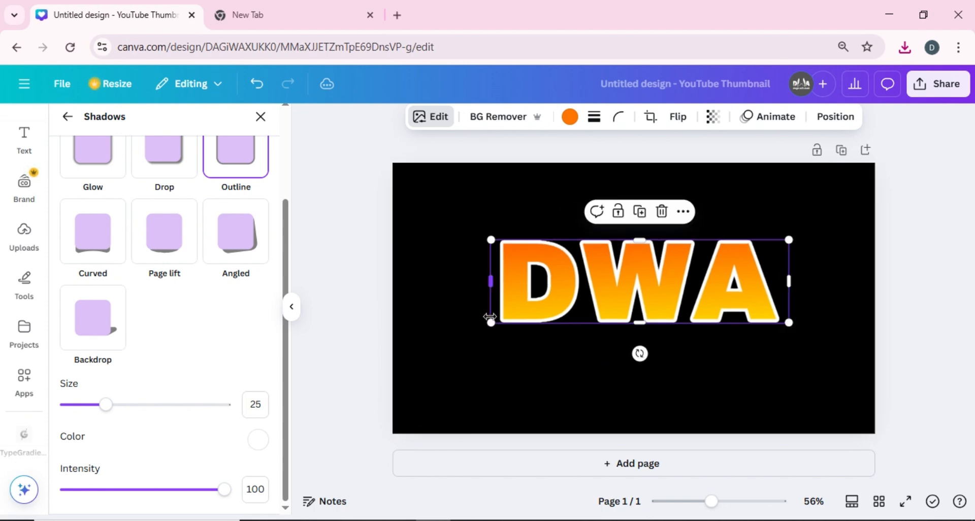
left_click_drag(489, 323, 450, 351)
left_click_drag(506, 309, 524, 305)
- Set the white outline's size to 40 and its intensity to 100
mouse_move(105, 406)
left_mouse_down()
mouse_move(184, 409)
mouse_move(102, 407)
mouse_move(118, 405)
left_mouse_up()
left_click_drag(213, 495, 78, 489)
left_click_drag(251, 487, 329, 481)
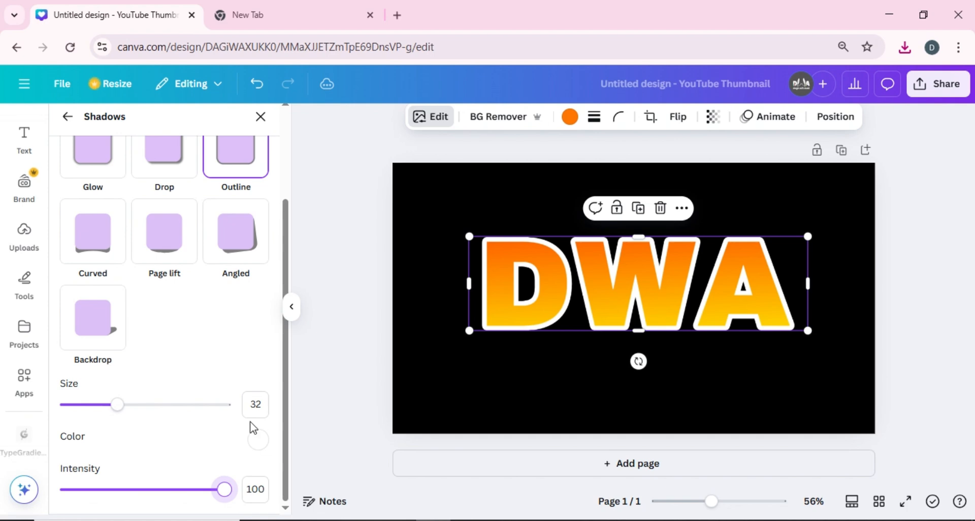
mouse_move(119, 406)
left_mouse_down()
mouse_move(143, 411)
mouse_move(131, 409)
left_mouse_up()
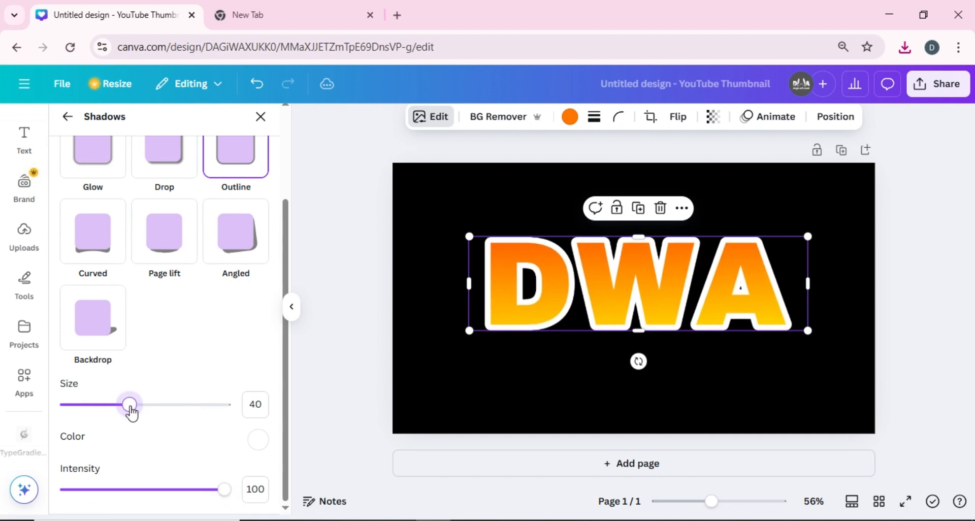
- Enlarge the outlined "DWA" image to about three quarters of the page width and centre it horizontally
left_click(324, 271)
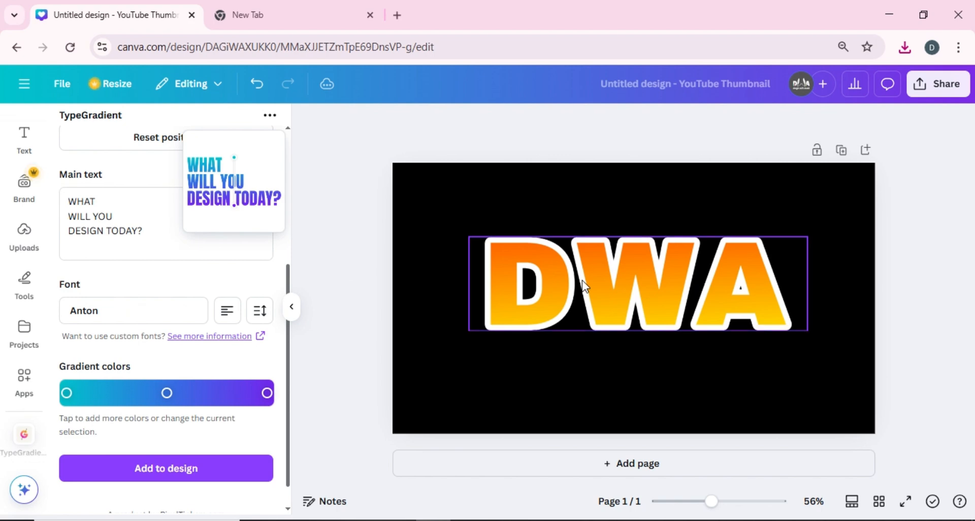
left_click_drag(580, 279, 566, 288)
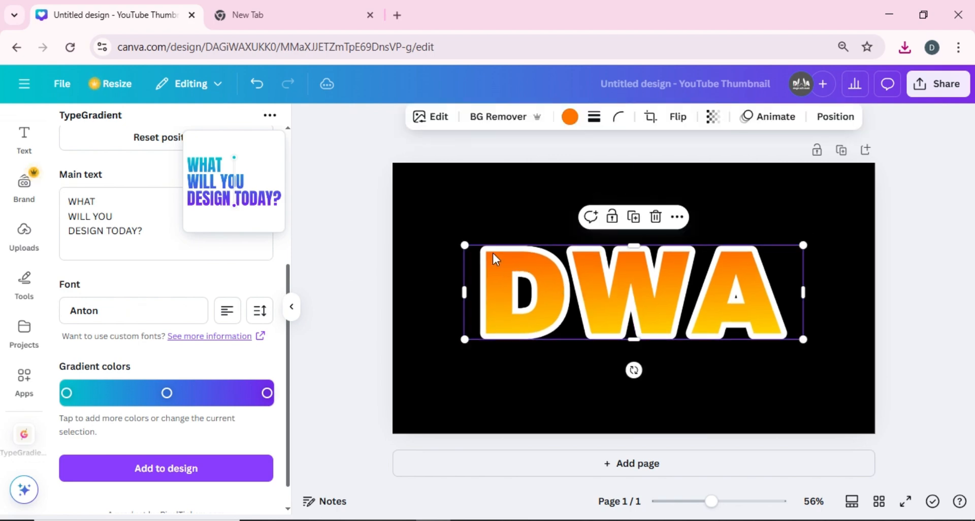
left_click_drag(464, 245, 447, 240)
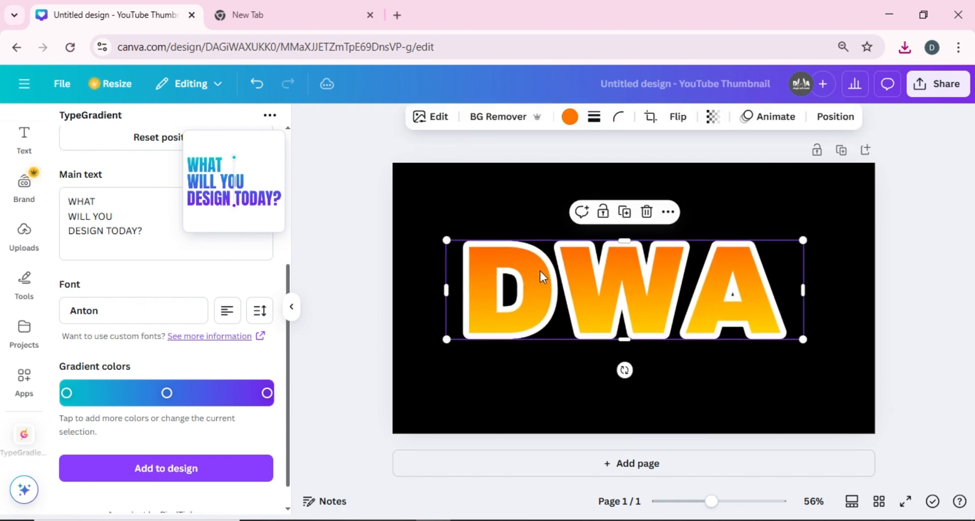
left_click_drag(540, 272, 542, 272)
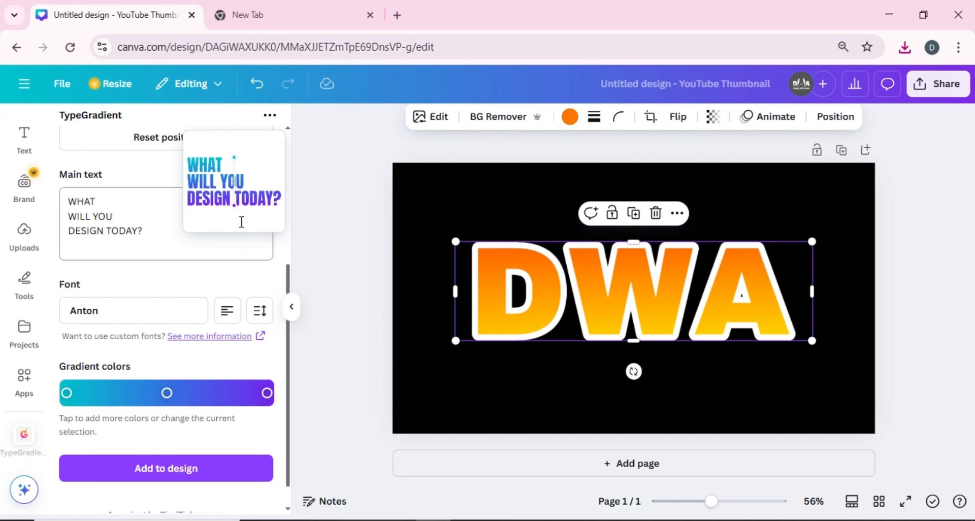